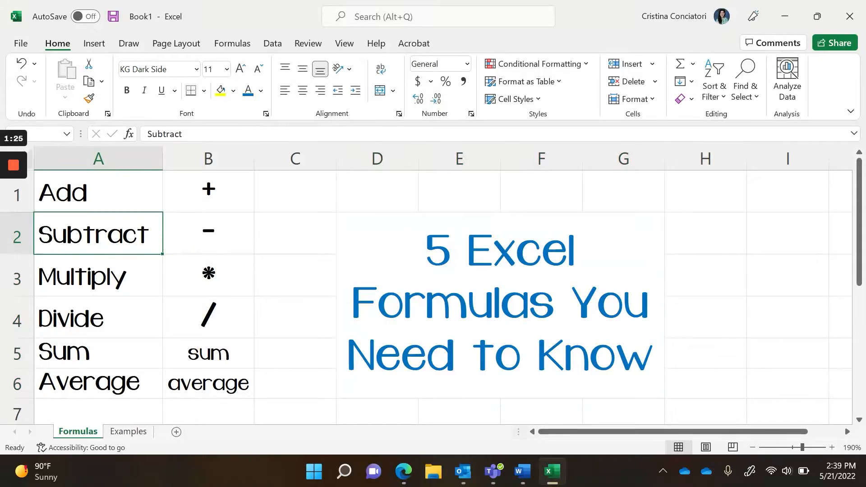
left_click(159, 276)
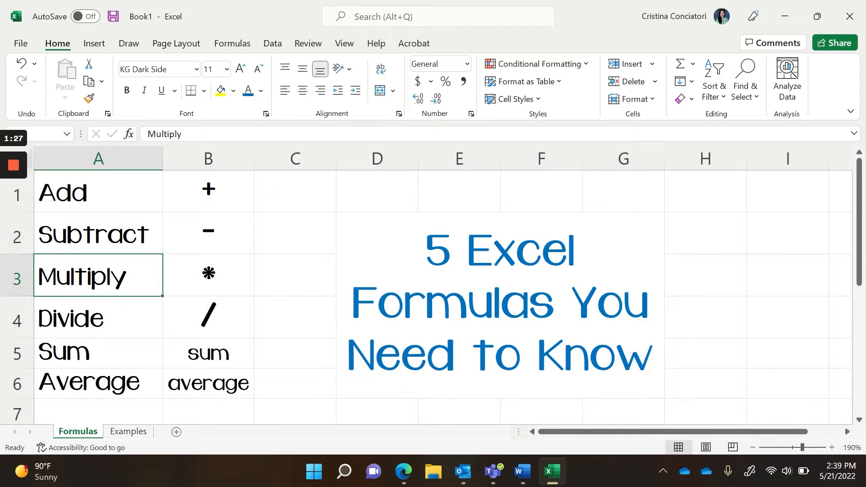
left_click(165, 321)
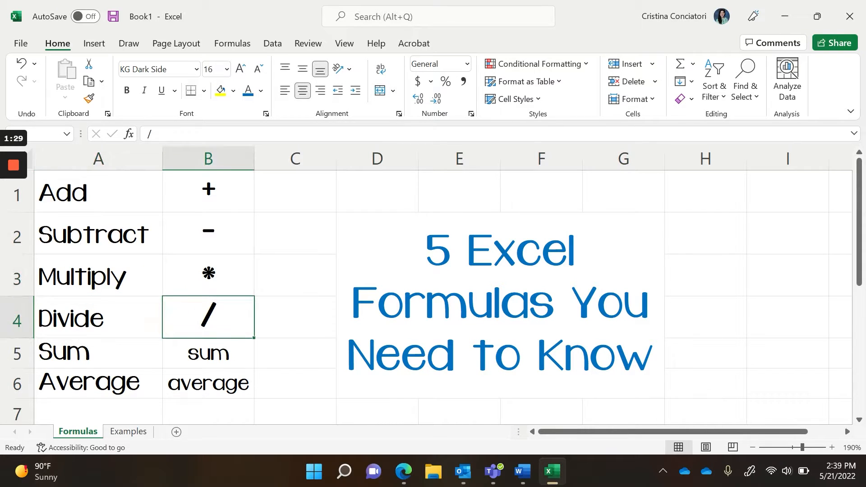
left_click(165, 354)
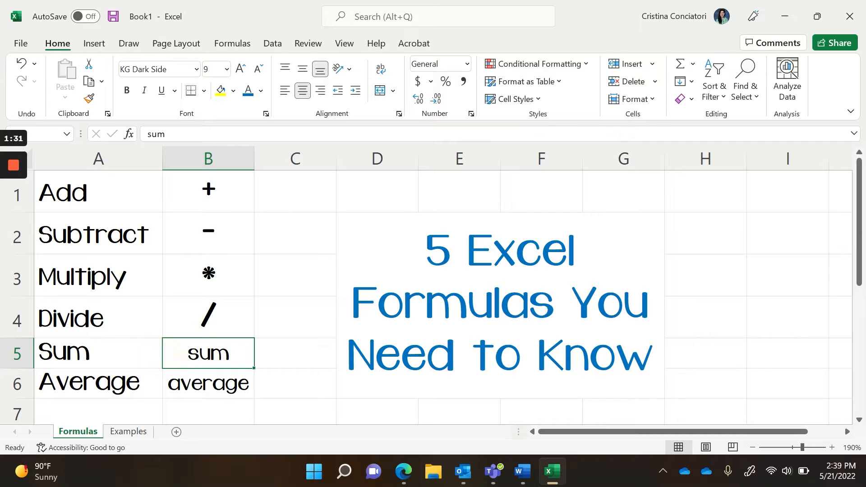
left_click(165, 385)
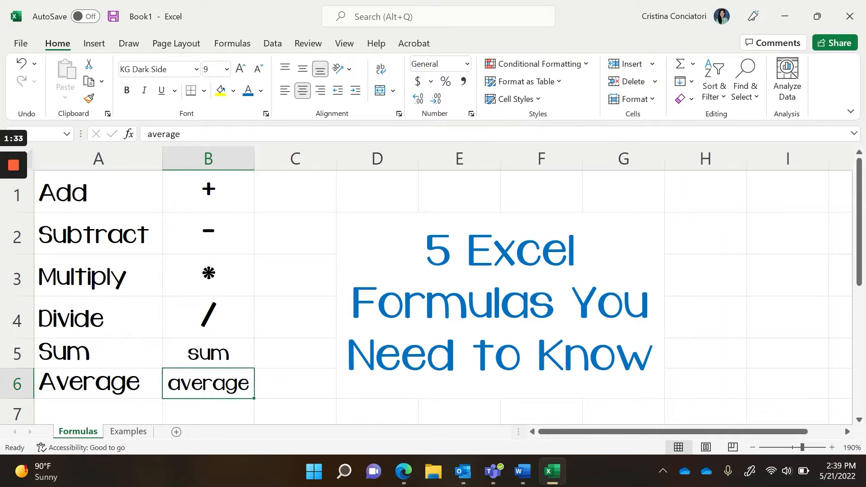
left_click_drag(207, 187, 226, 190)
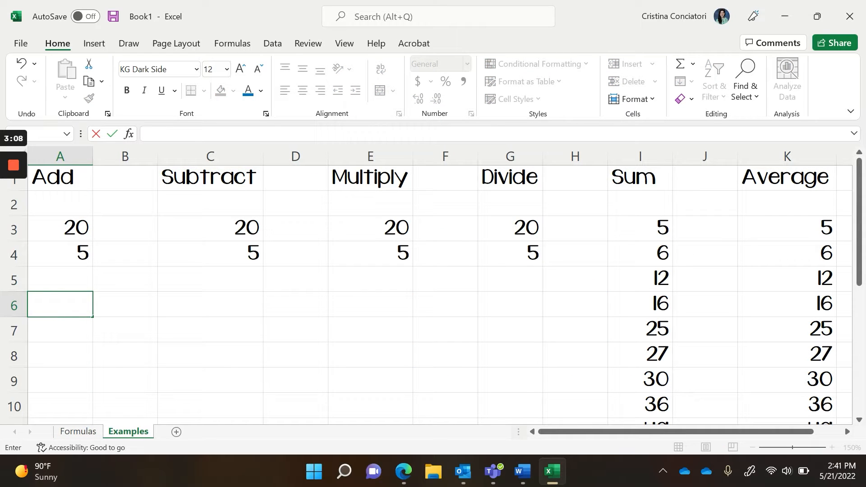
On the Examples sheet, enter the formula =A3+A4 in cell A6 to add the two numbers in the Add column.
left_click(60, 302)
type("=")
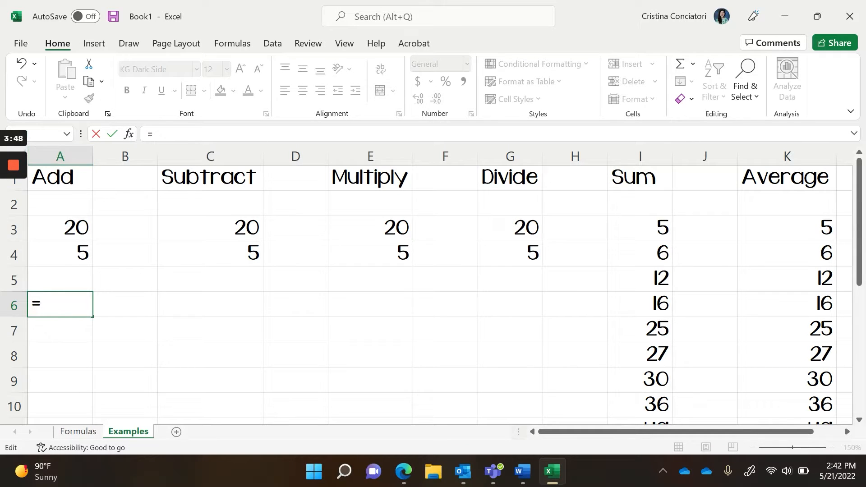
mouse_move(10, 228)
type("A3")
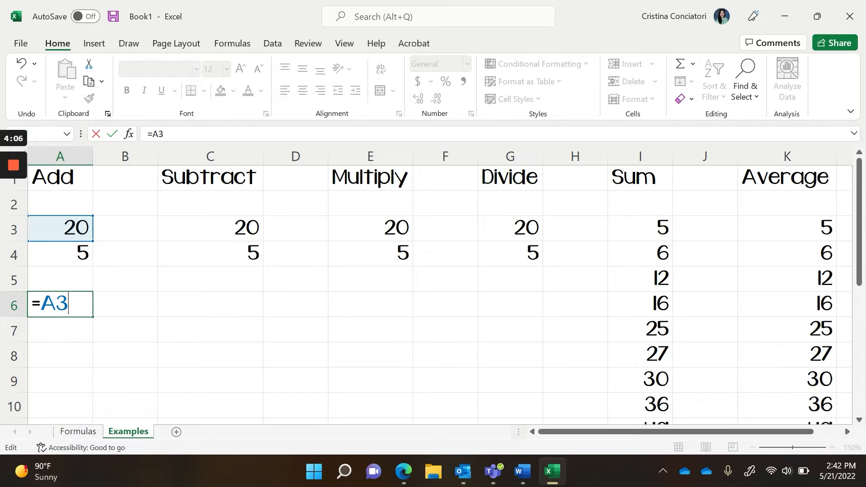
type("+")
type("A")
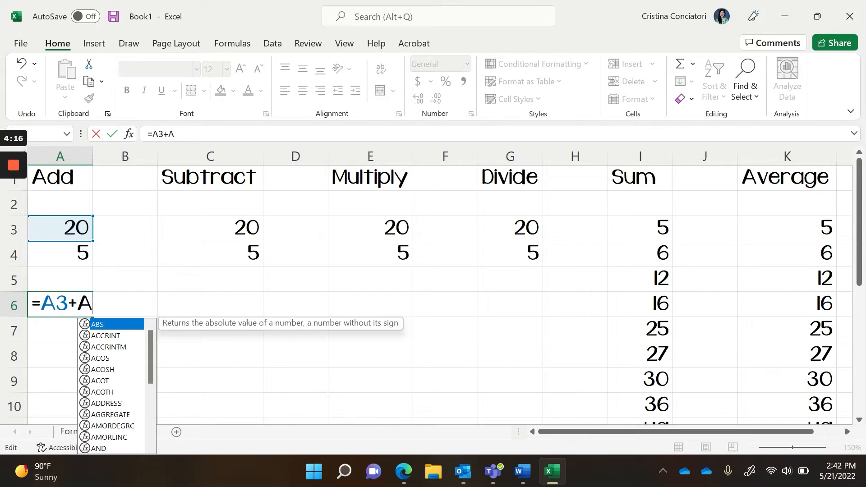
type("4")
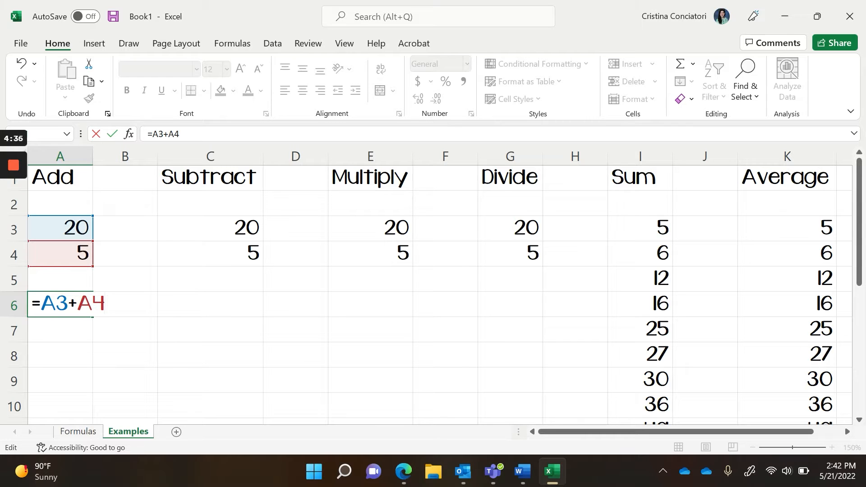
key("Return")
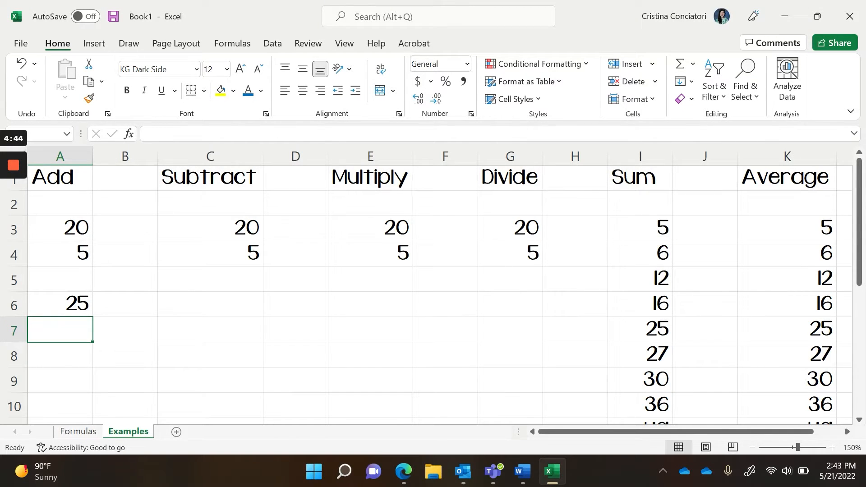
Enter the formula =C3-C4 in cell C6 to subtract the two numbers in the Subtract column.
left_click(218, 304)
type("=")
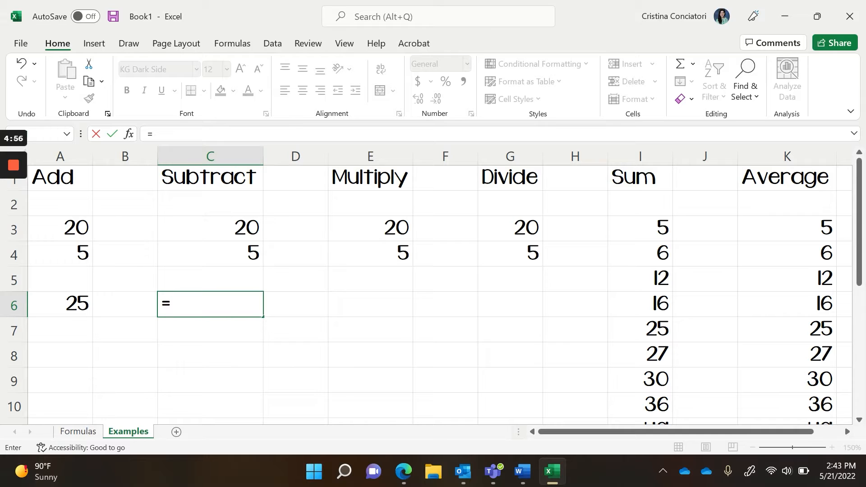
left_click(228, 227)
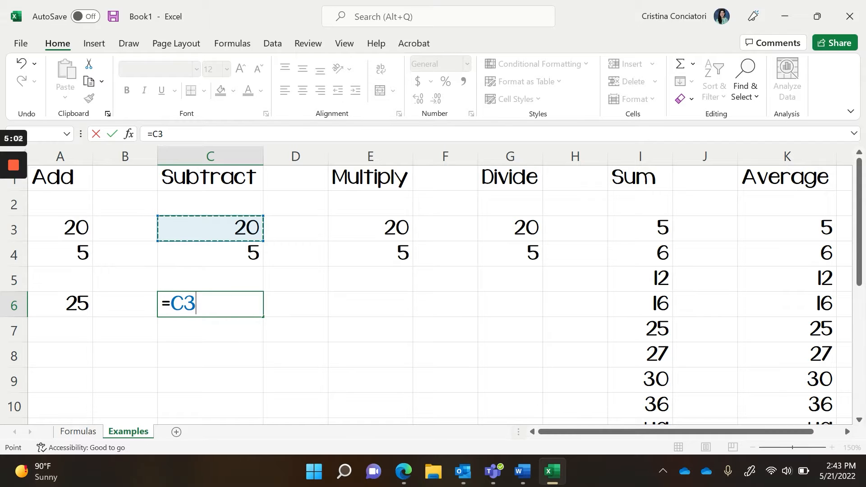
type("-")
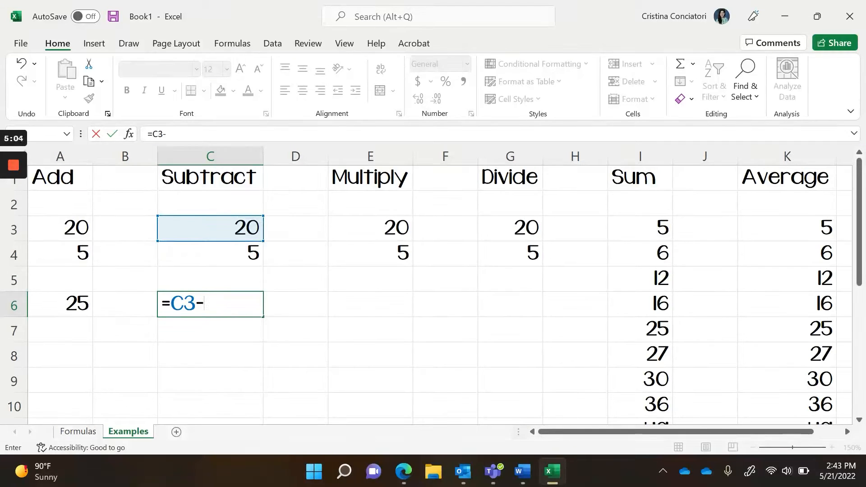
left_click(225, 256)
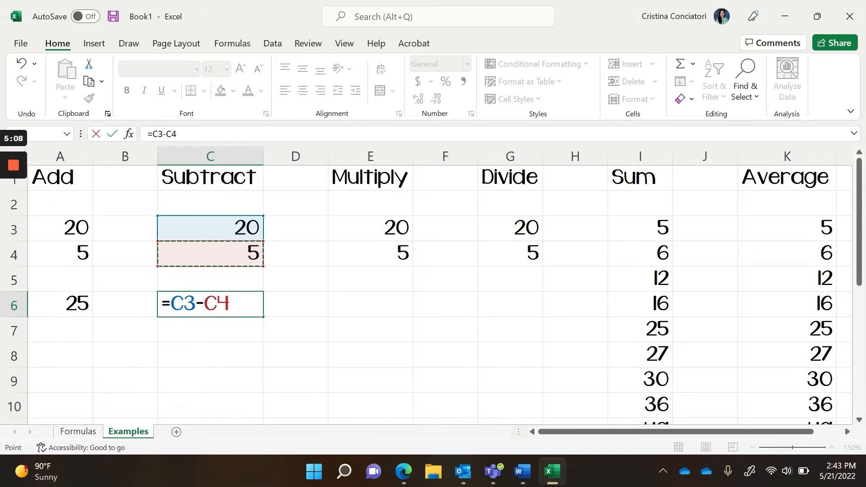
key("Return")
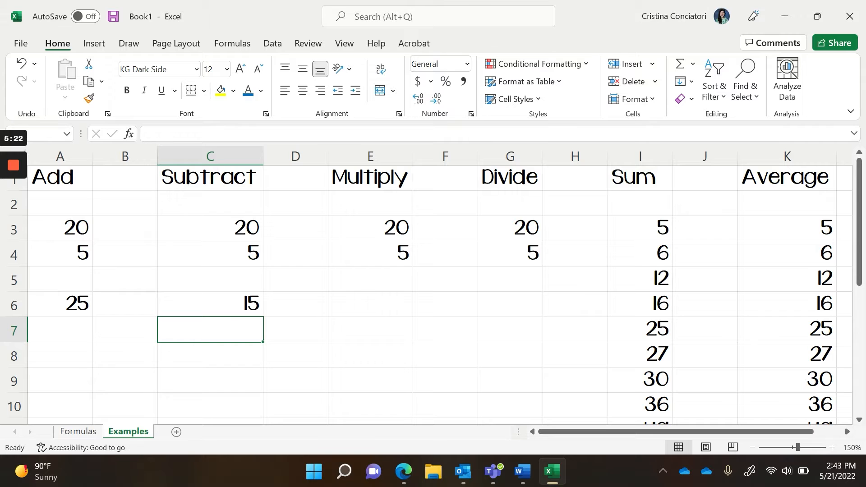
Enter the formula =E3*E4 in cell E6 to multiply the two numbers in the Multiply column.
left_click(639, 174)
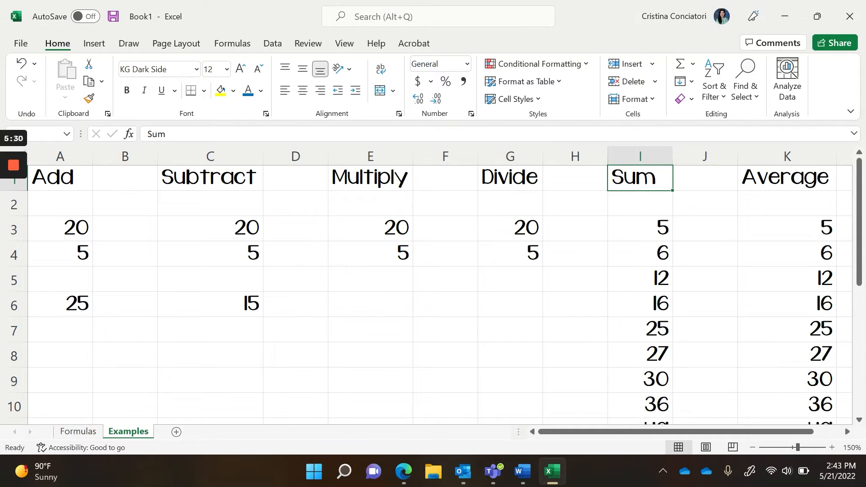
left_click(381, 305)
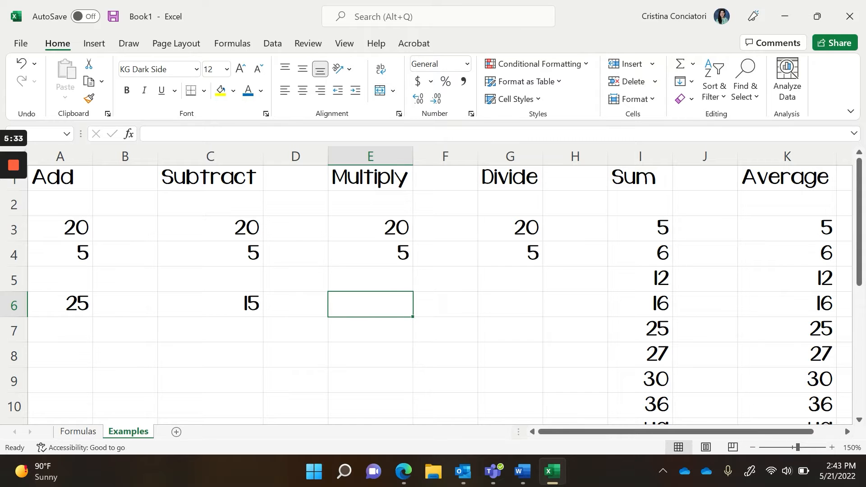
type("=")
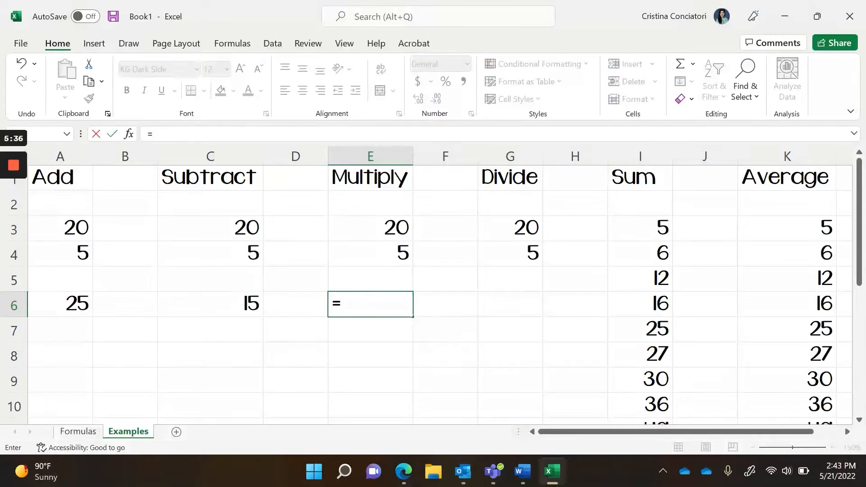
left_click(381, 228)
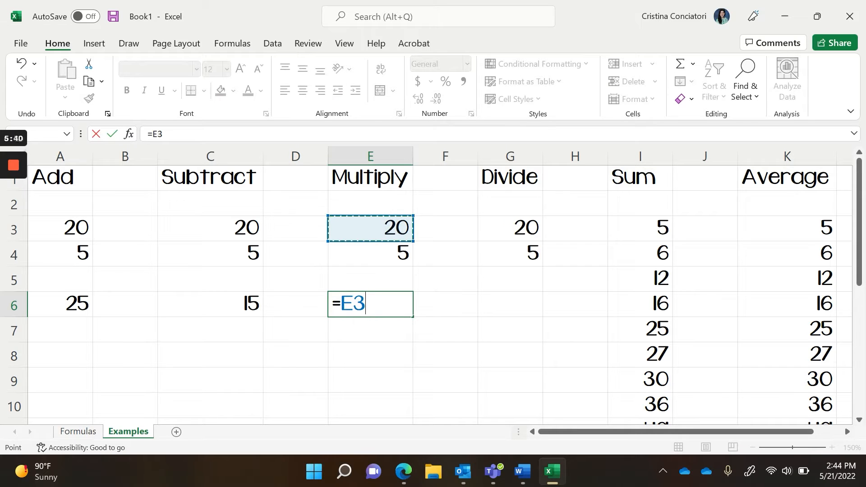
type("*")
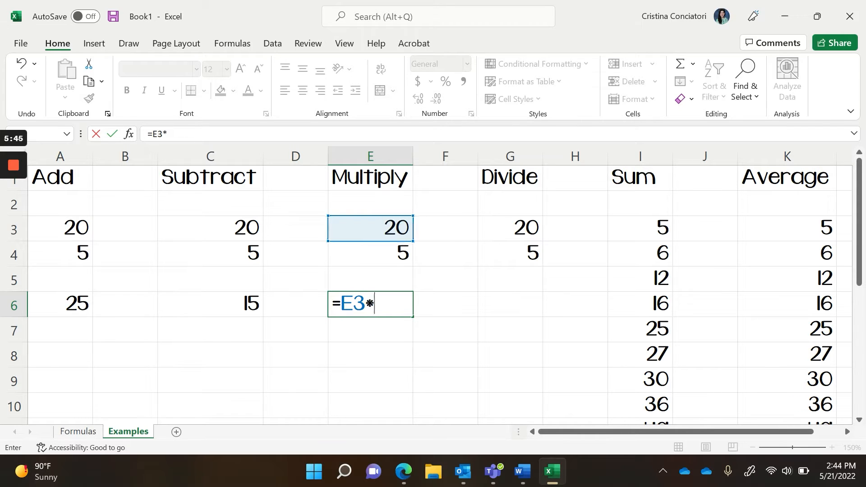
left_click(369, 258)
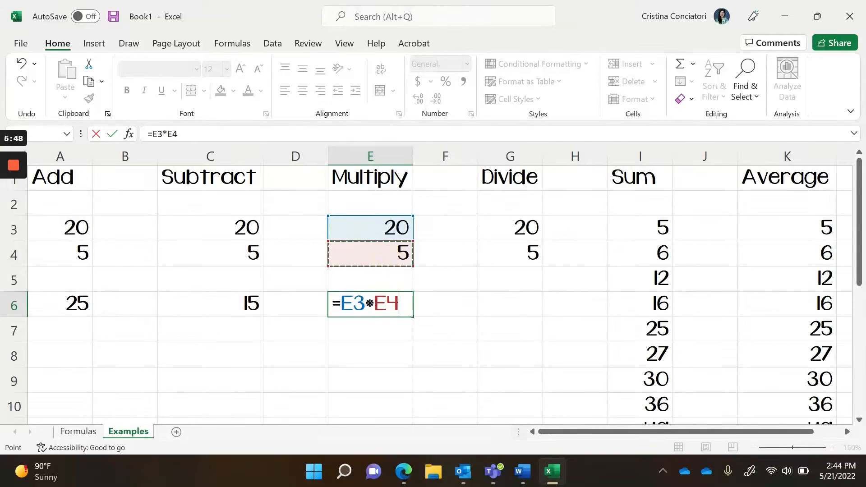
key("Return")
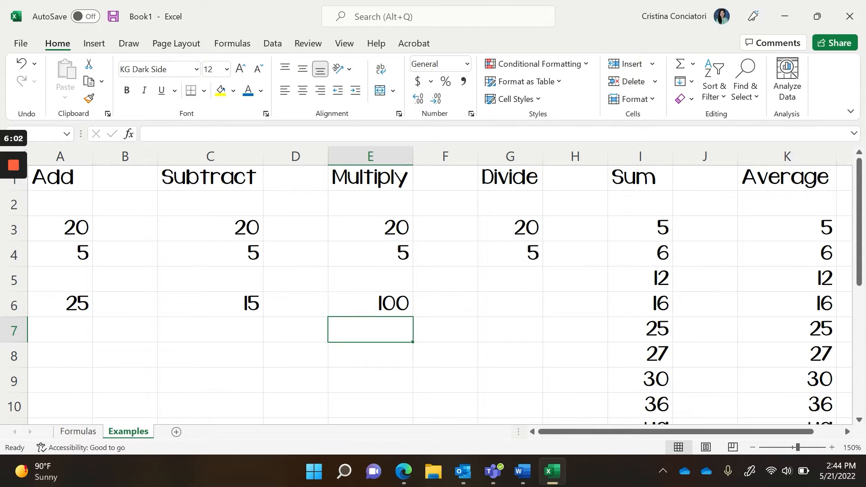
Enter the formula =G3/G4 in cell G6 to divide the two numbers in the Divide column.
left_click(518, 304)
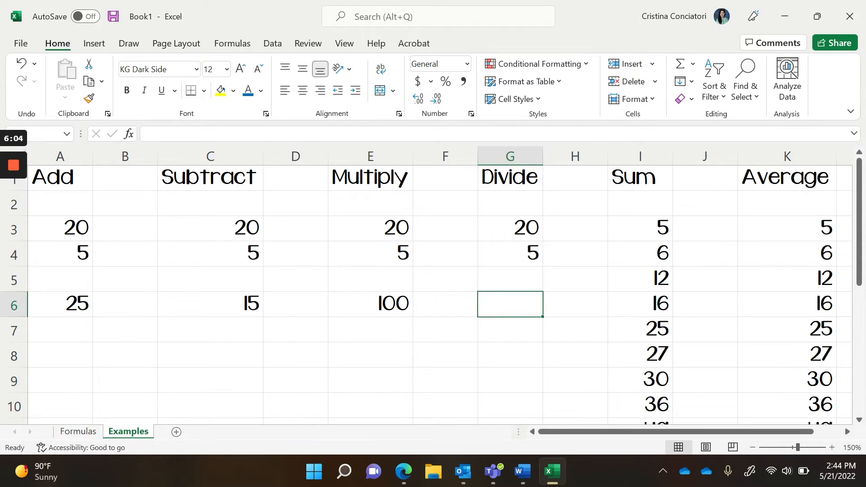
type("=")
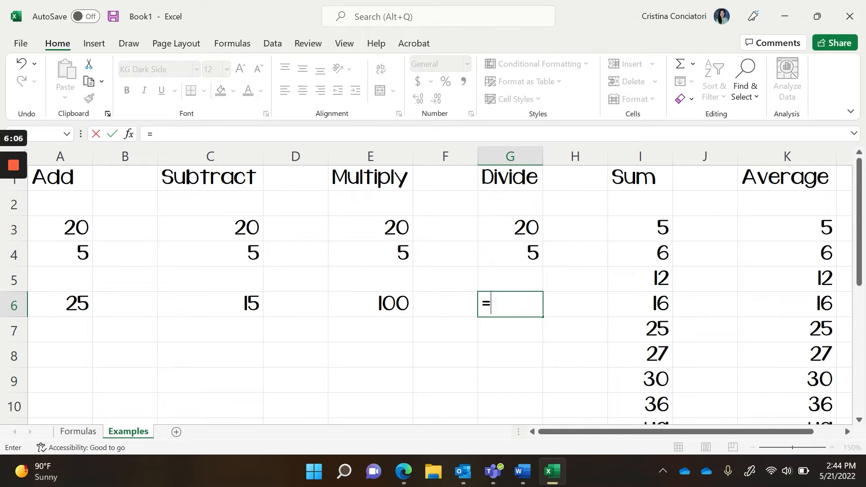
left_click(509, 227)
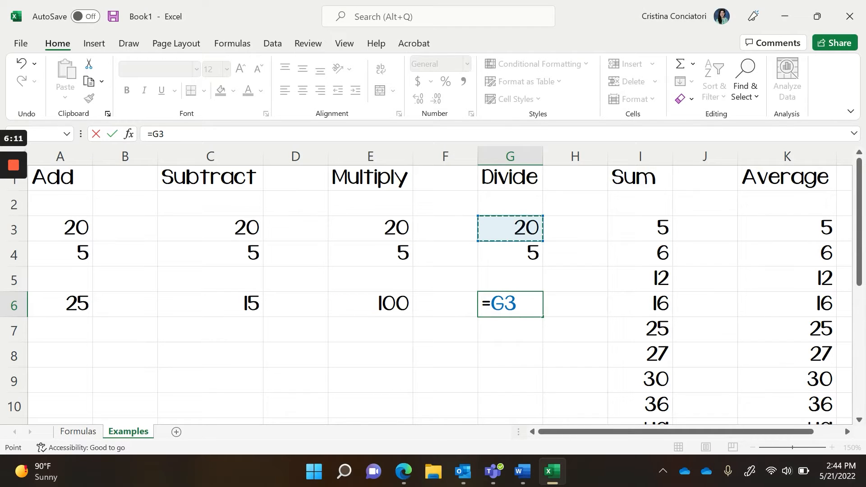
type("/")
left_click(513, 251)
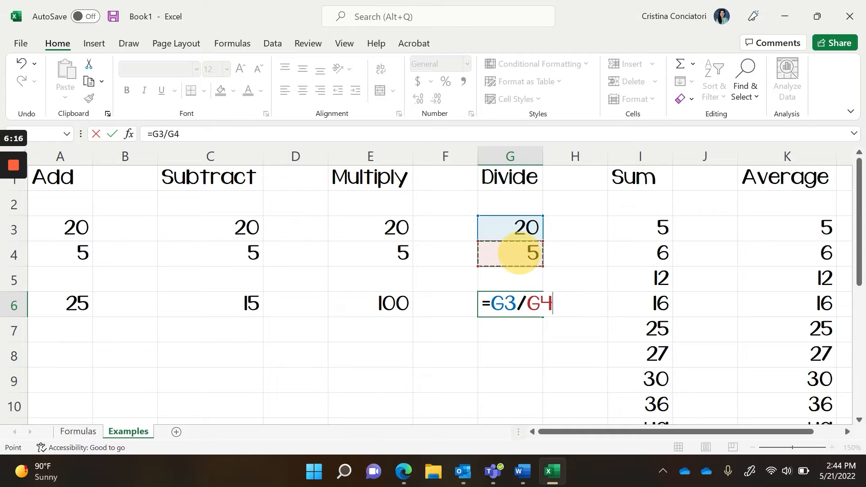
key("Return")
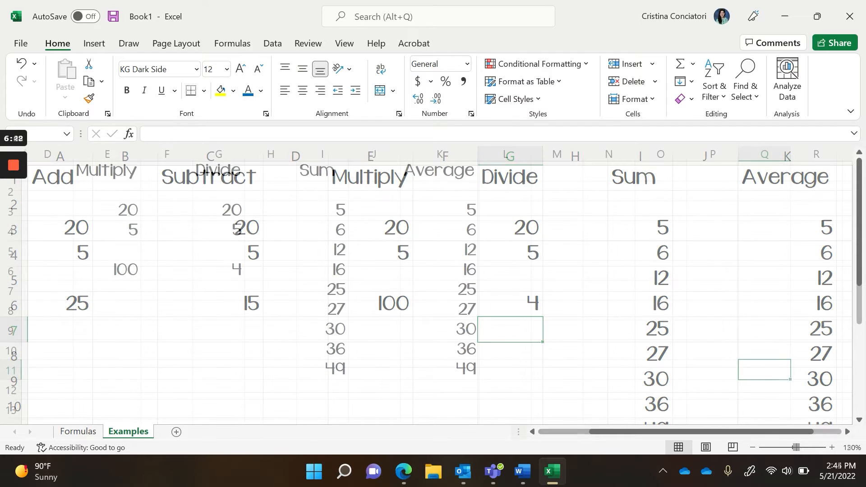
Begin a formula with an equals sign in cell I13, below the numbers in the Sum column.
left_click(321, 408)
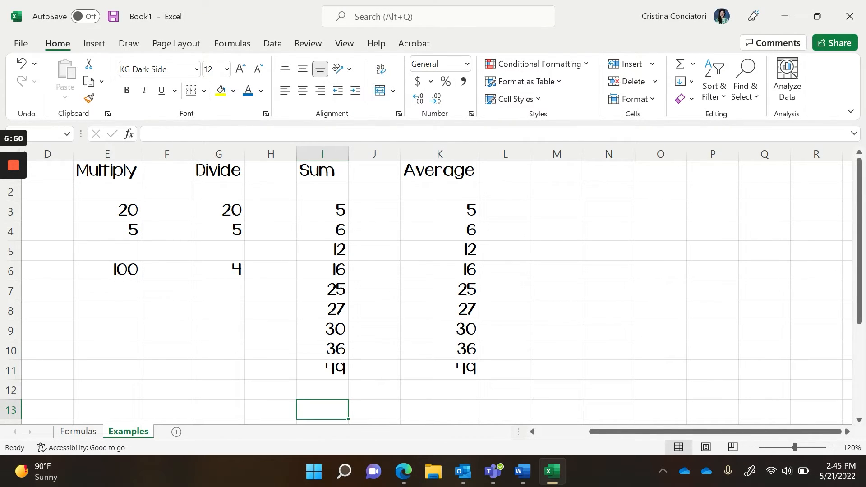
type("=")
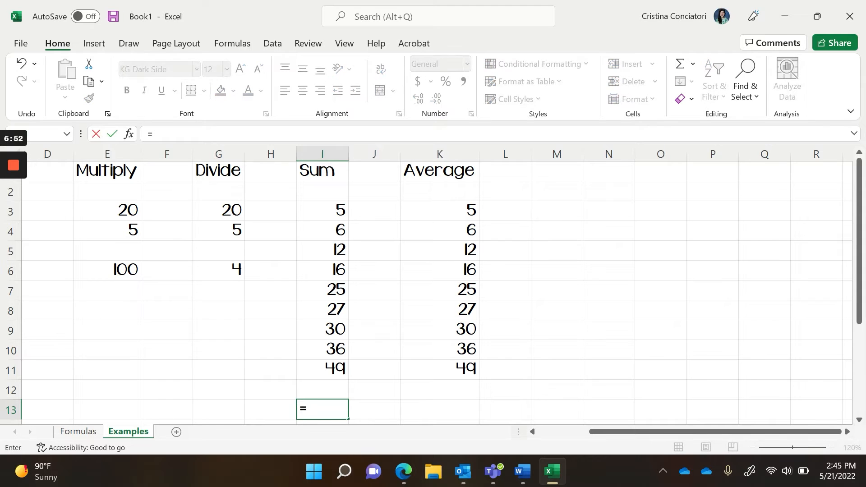
left_click(321, 209)
type("+")
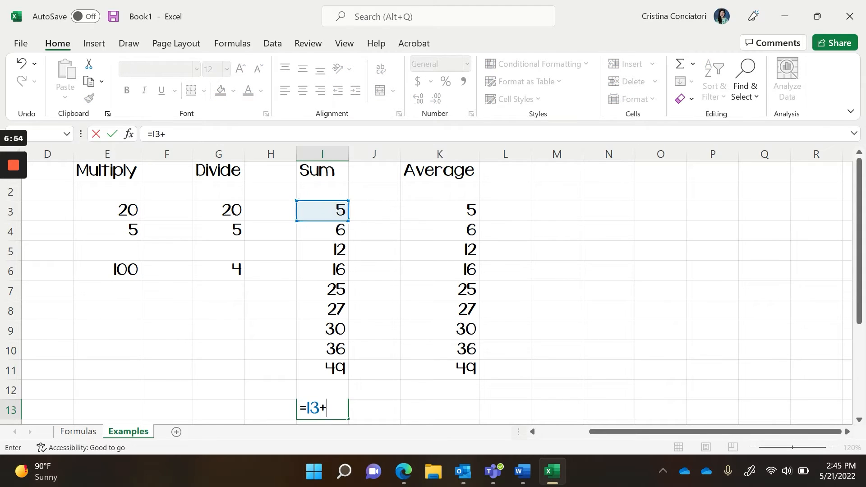
left_click(342, 231)
type("+")
left_click(340, 249)
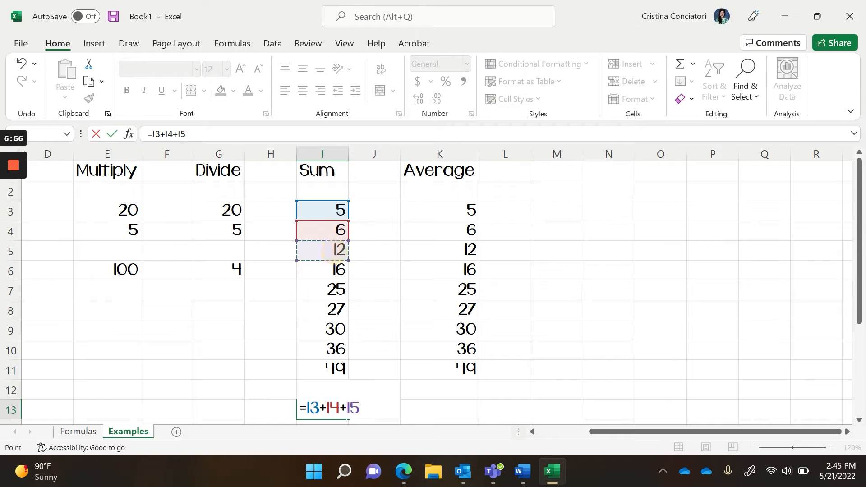
type("+")
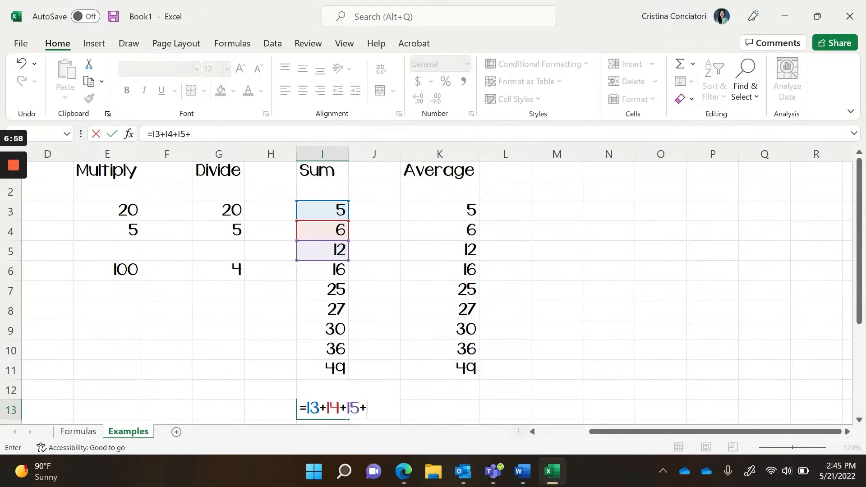
left_click(336, 270)
type("+")
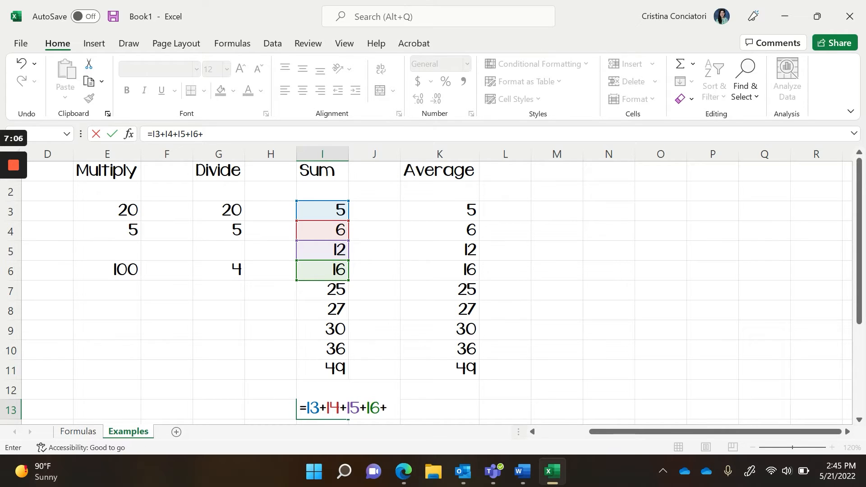
key("BackSpace")
key("BackSpace")
key("BackSpace")
key("BackSpace")
key("BackSpace")
key("BackSpace")
key("BackSpace")
key("BackSpace")
key("BackSpace")
key("BackSpace")
key("BackSpace")
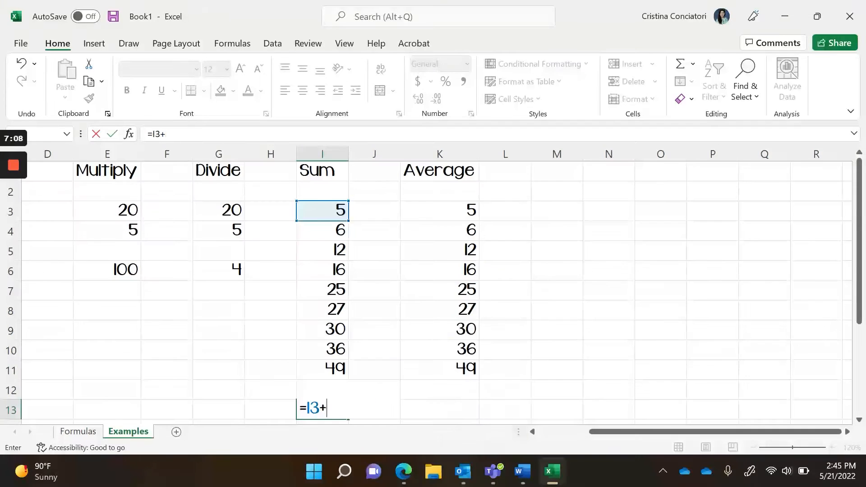
key("BackSpace")
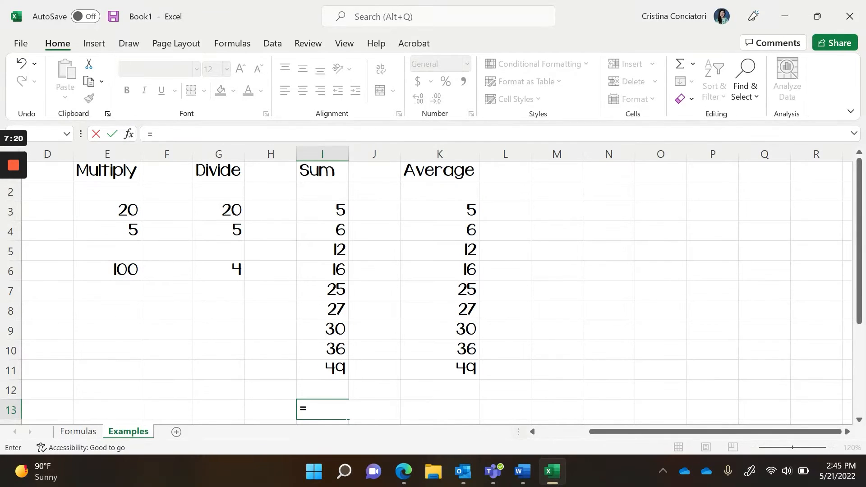
Try the formula =sum without parentheses or a cell range in cell I13, and undo the entry.
type("su")
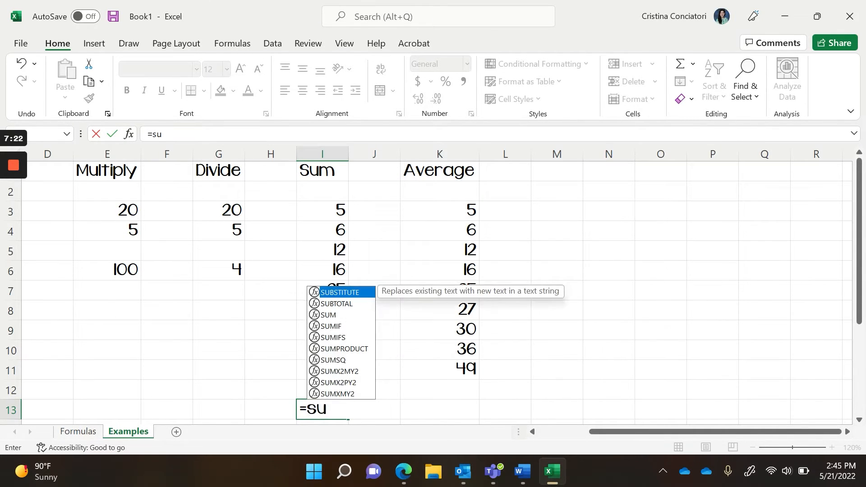
type("m")
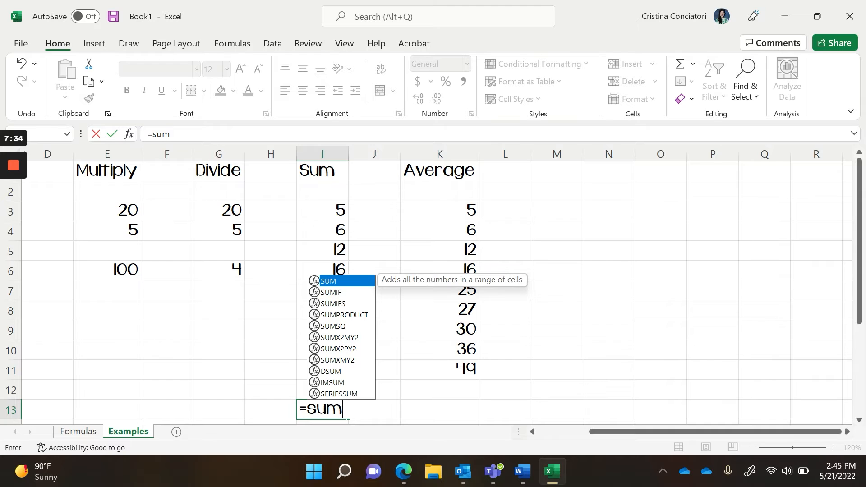
type("if")
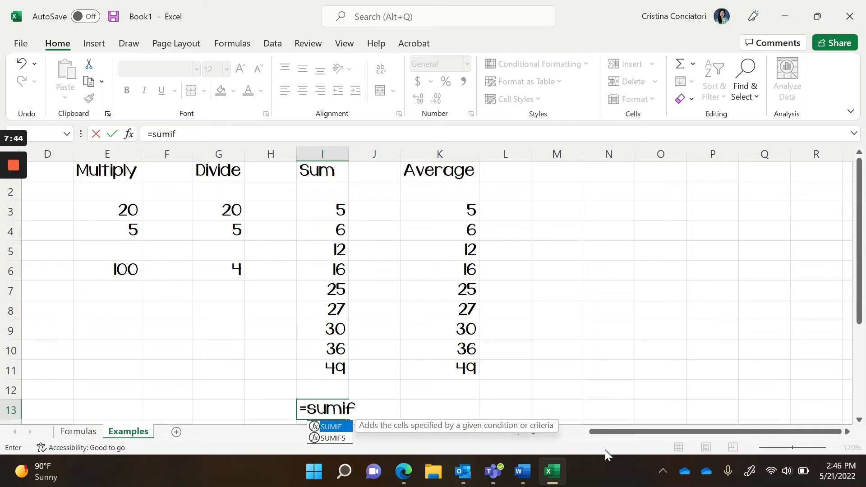
key("BackSpace")
key("BackSpace")
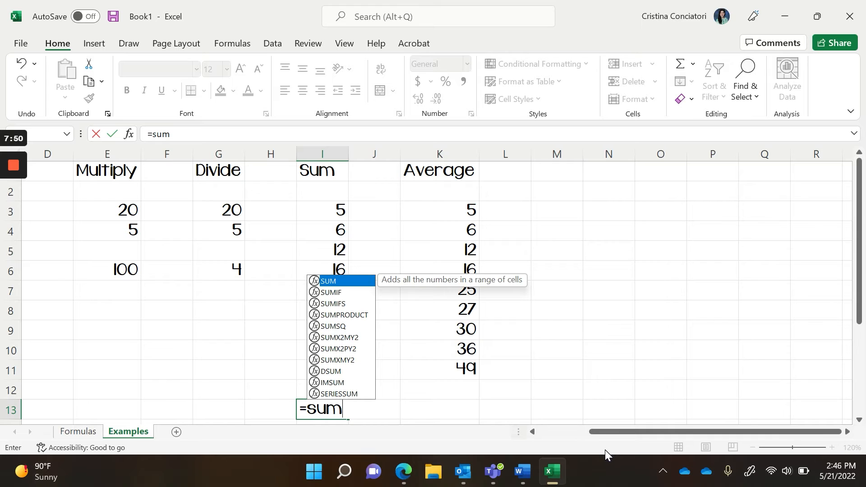
type("(")
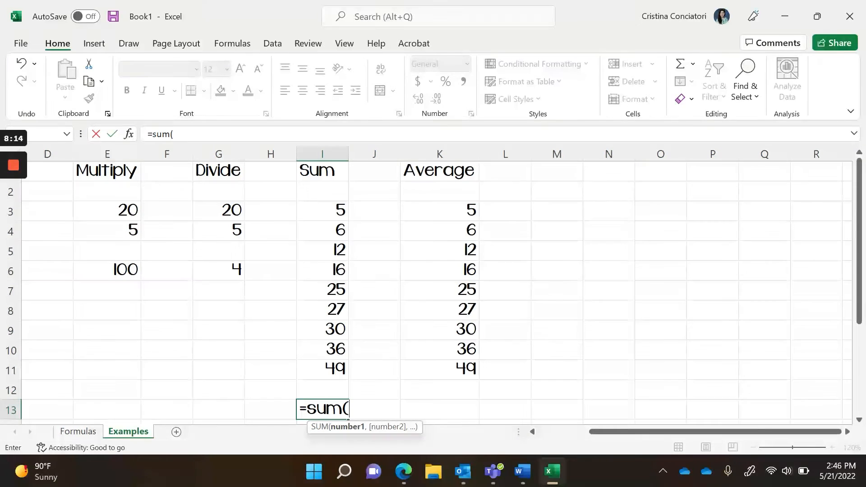
key("BackSpace")
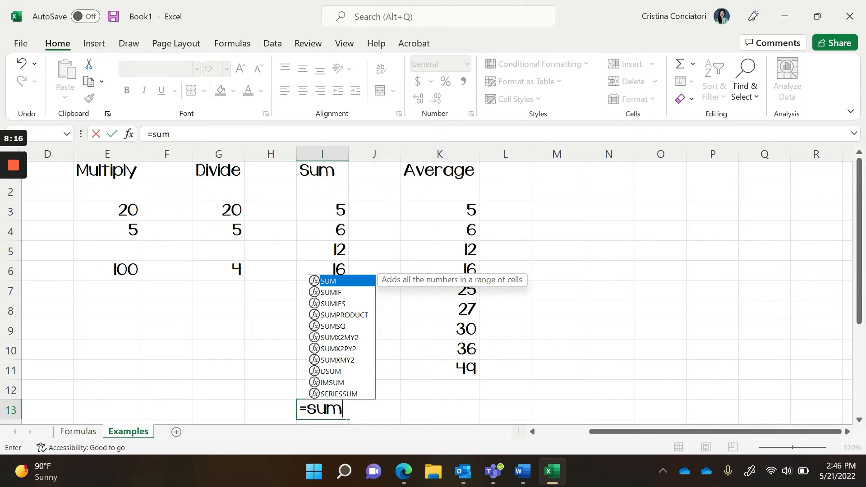
key("Return")
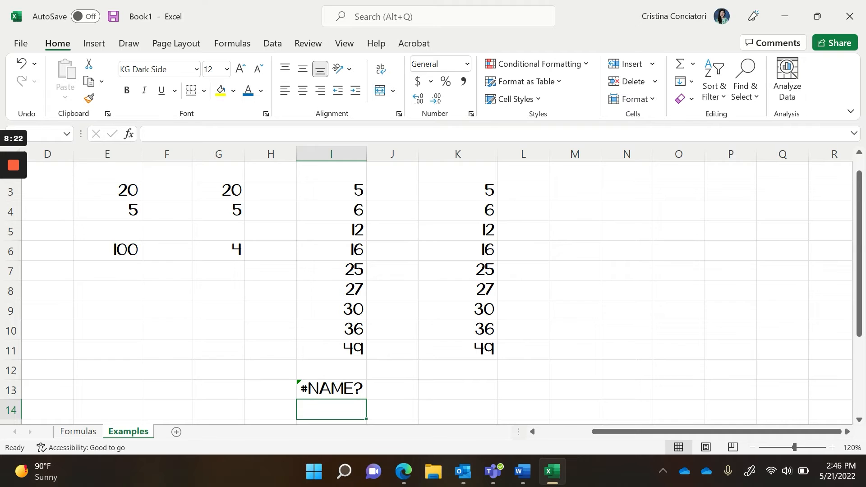
key("ctrl+z")
Enter the formula =sum(I3:I11) in cell I13 to total the Sum column, and reselect the cell to review its formula.
type("=")
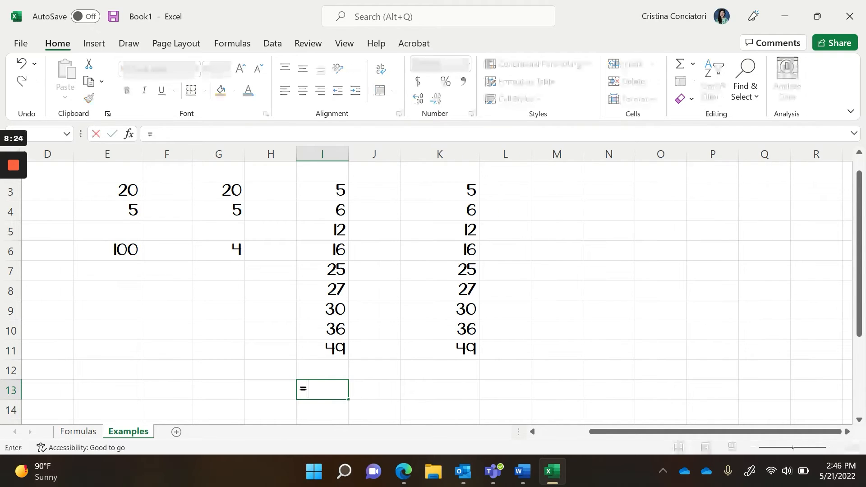
type("sum(")
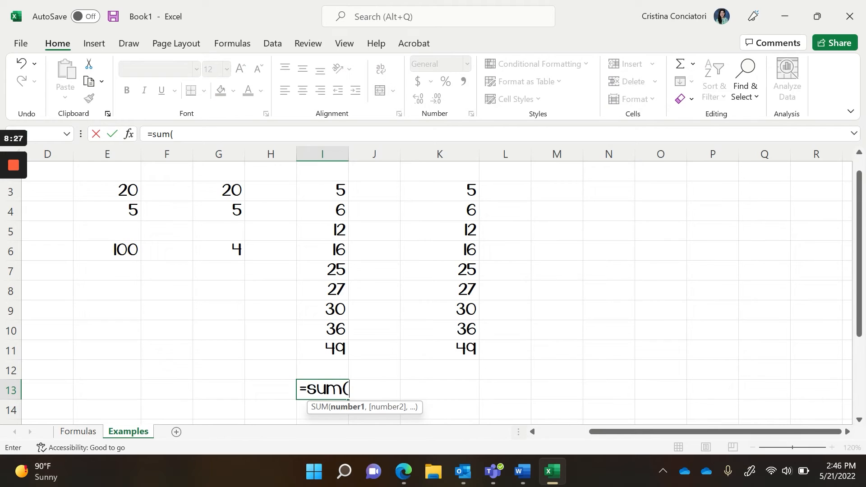
scroll(349, 426, "up", 1)
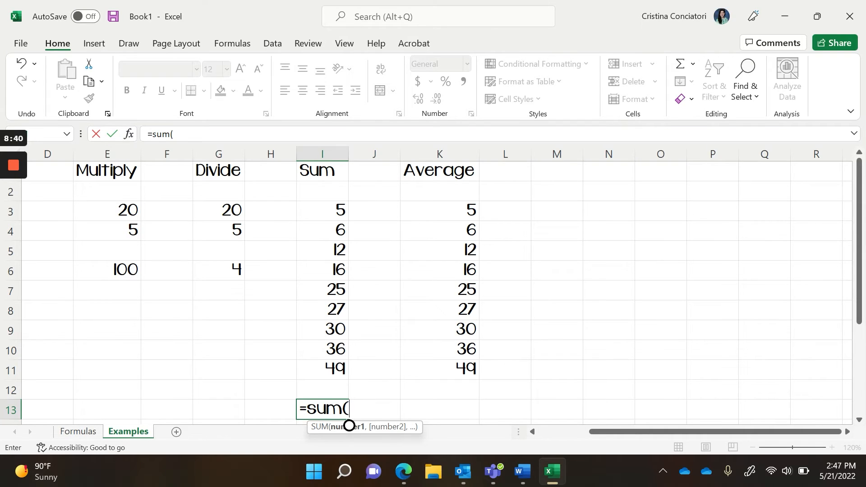
left_click(322, 211)
left_click_drag(321, 211, 322, 365)
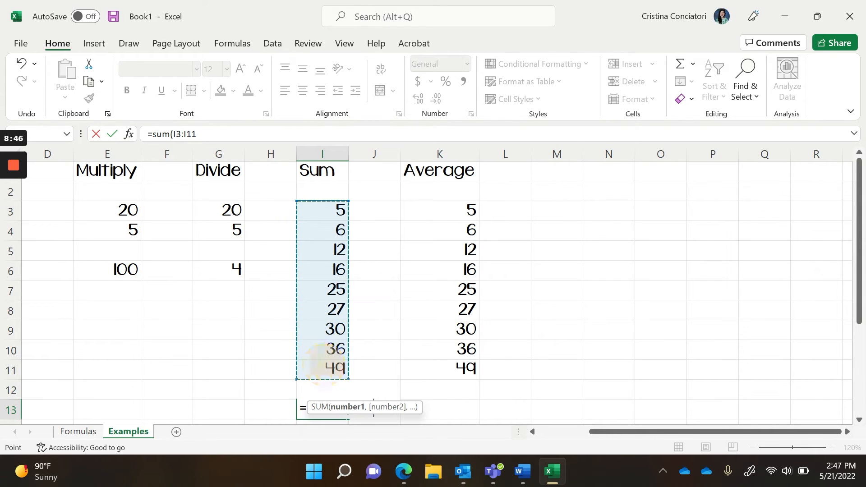
scroll(374, 365, "down", 1)
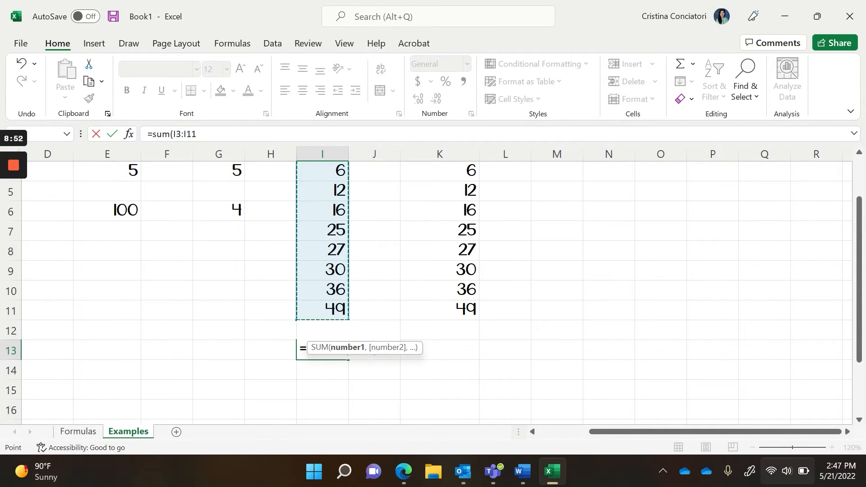
type(")")
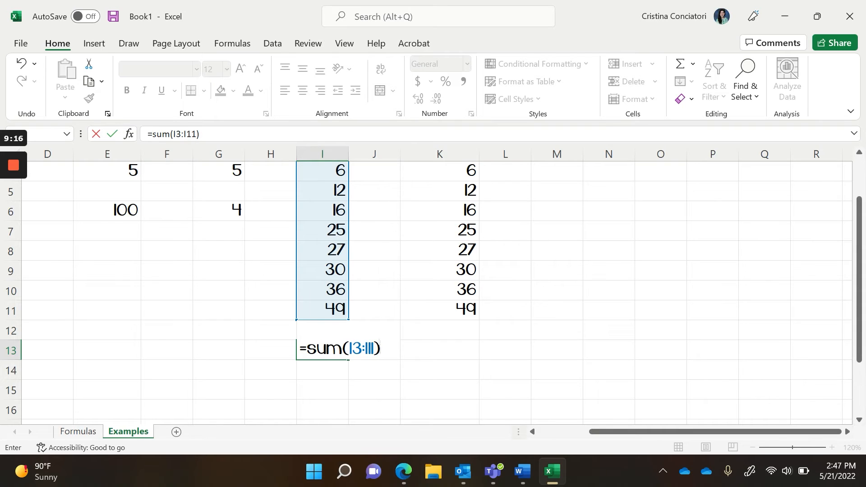
key("Return")
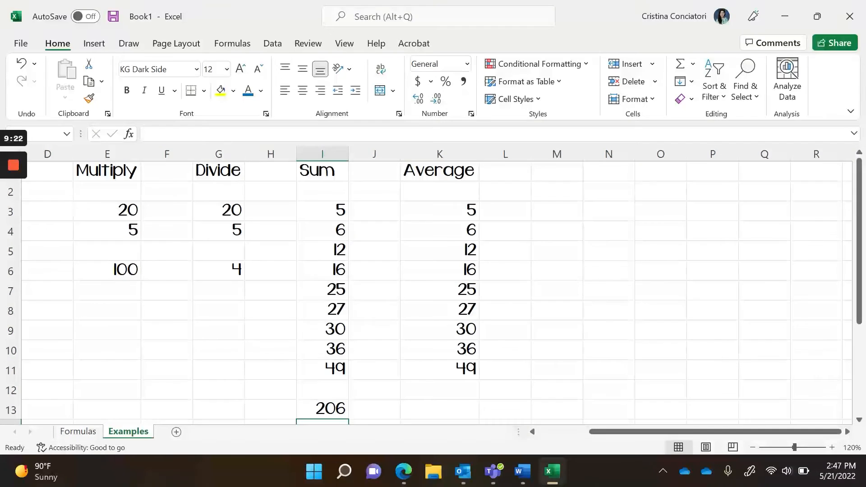
scroll(433, 288, "down", 1)
left_click(320, 349)
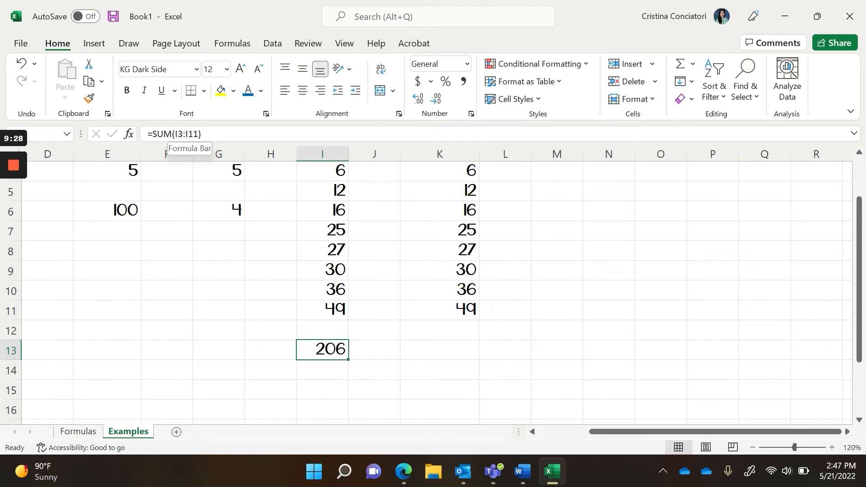
Begin an =average( formula in cell K13, below the numbers in the Average column.
scroll(433, 289, "up", 1)
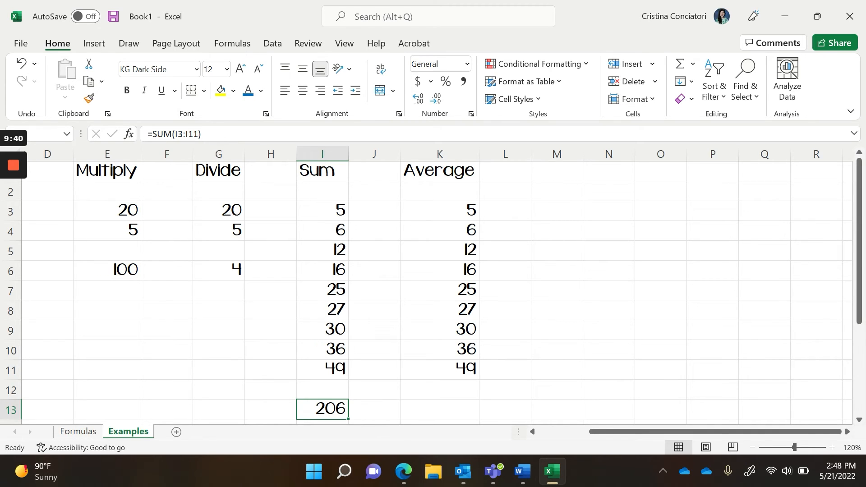
left_click(440, 409)
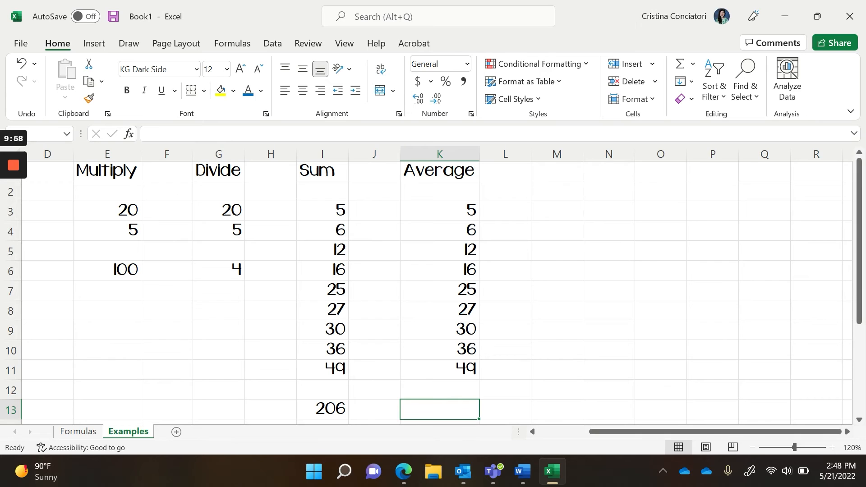
type("=average")
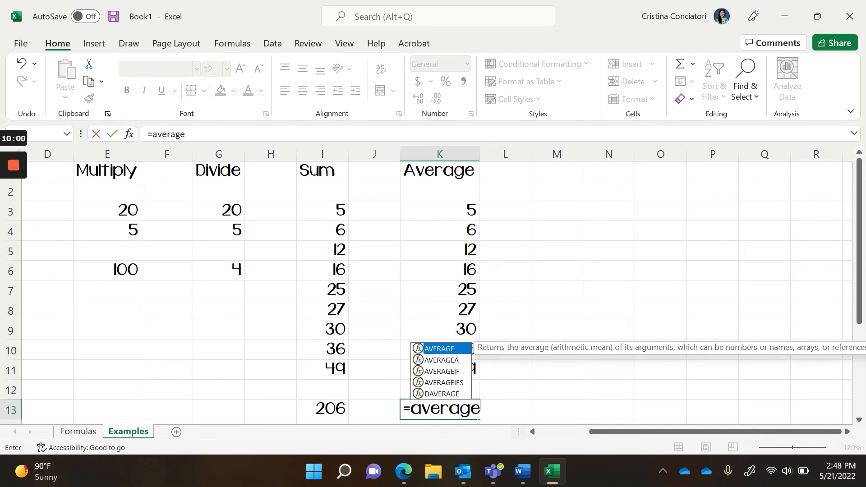
type("(")
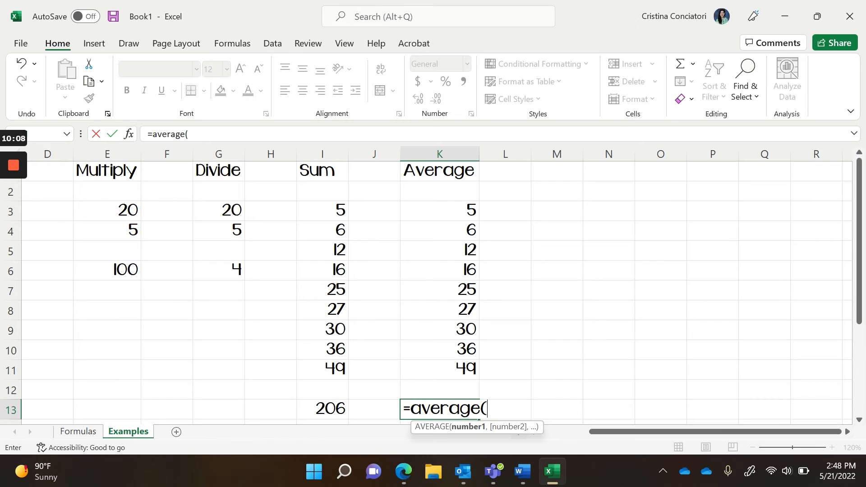
left_click_drag(433, 210, 427, 367)
key("BackSpace")
key("BackSpace")
key("BackSpace")
key("BackSpace")
key("BackSpace")
key("BackSpace")
Complete the formula in cell K13 as =average(K3:K11) to average the numbers in the Average column.
left_click(454, 212)
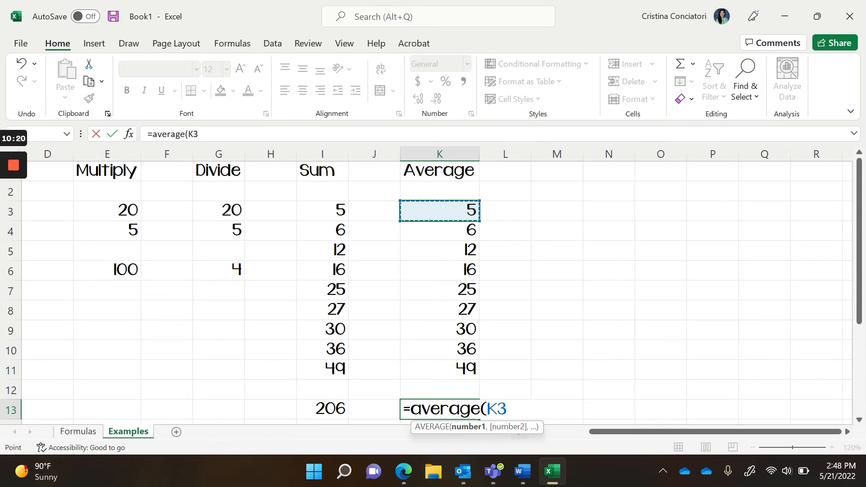
key("F8")
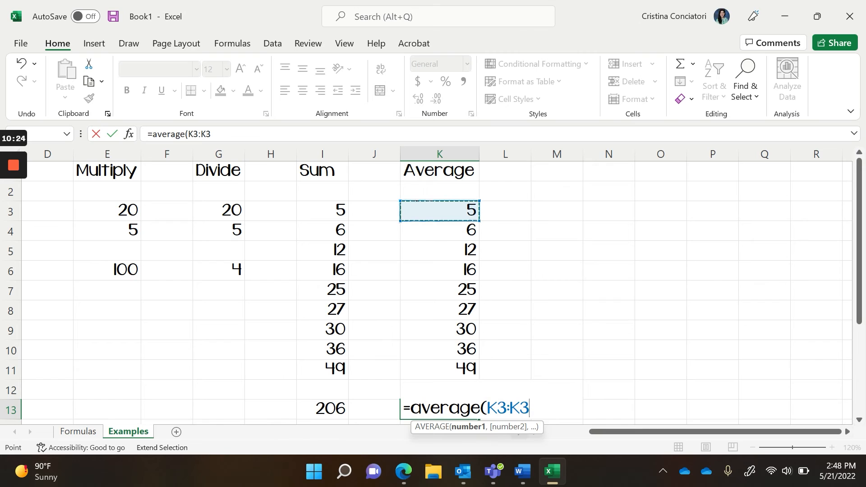
type("K")
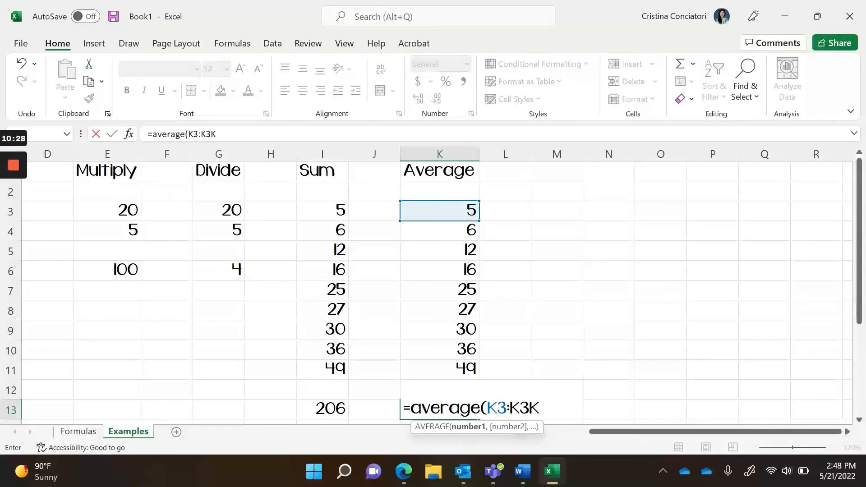
key("BackSpace")
key("BackSpace")
type("11")
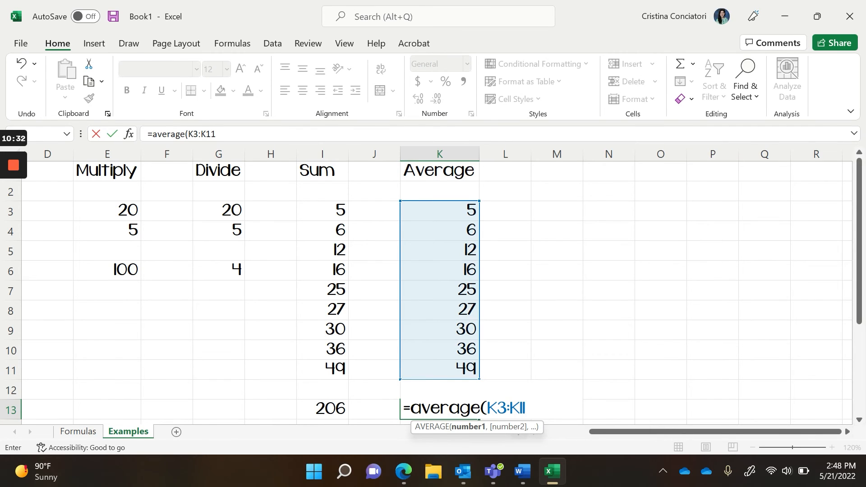
type(")")
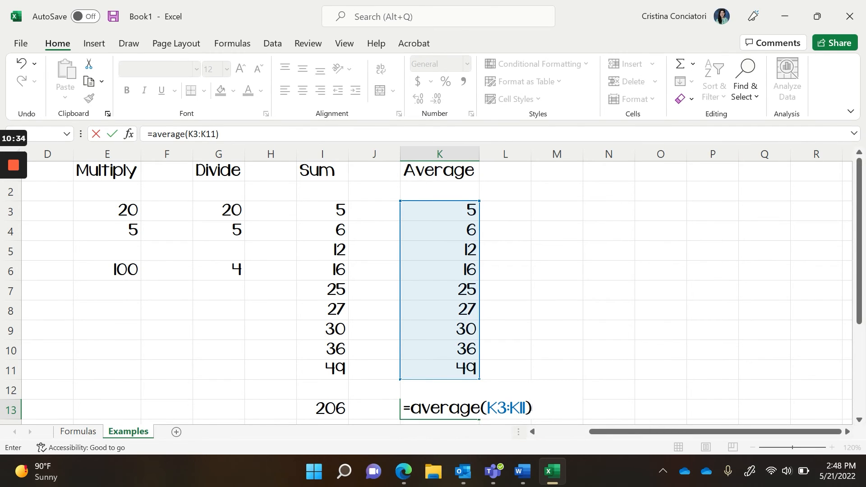
key("Return")
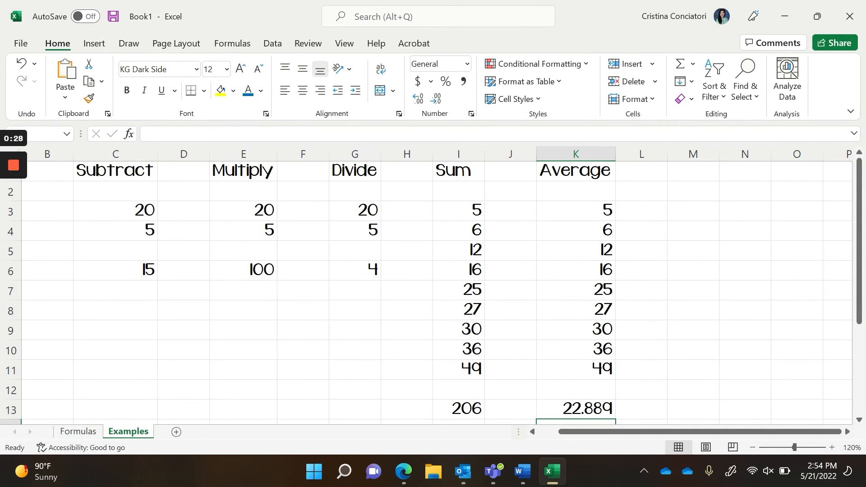
Replace the formula in cell G6 by re-entering it with cell references as =G3/G4.
left_click(373, 270)
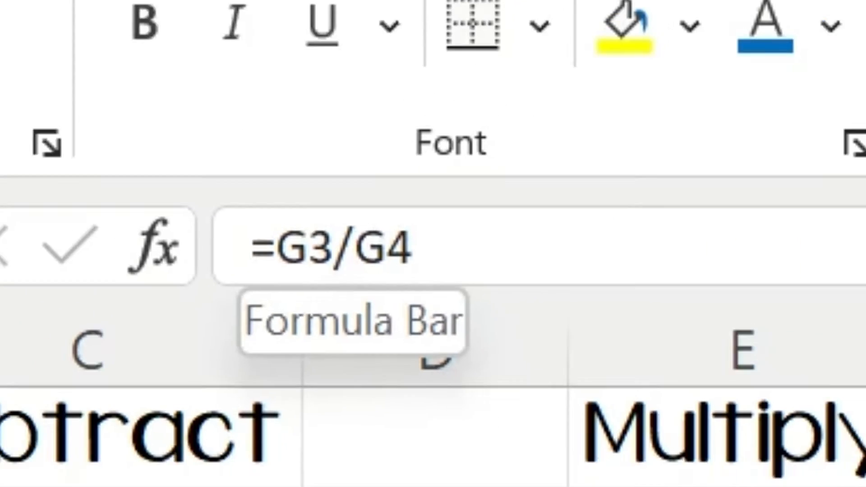
left_click(475, 212)
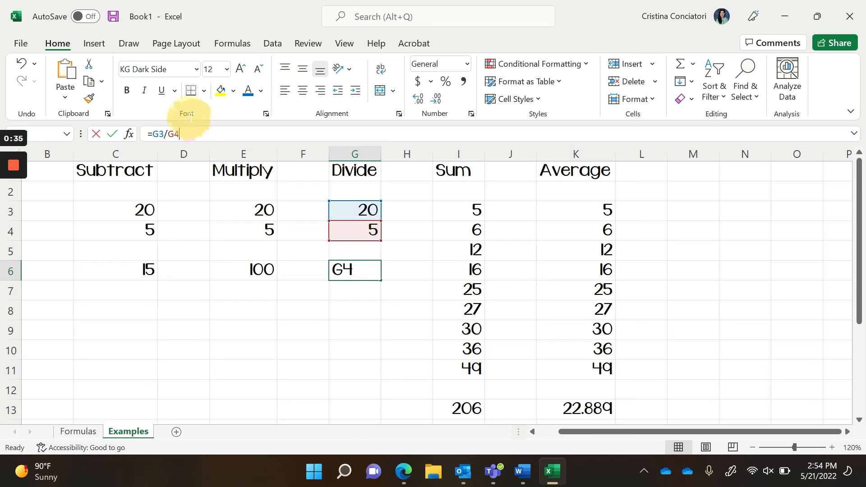
left_click_drag(180, 134, 135, 133)
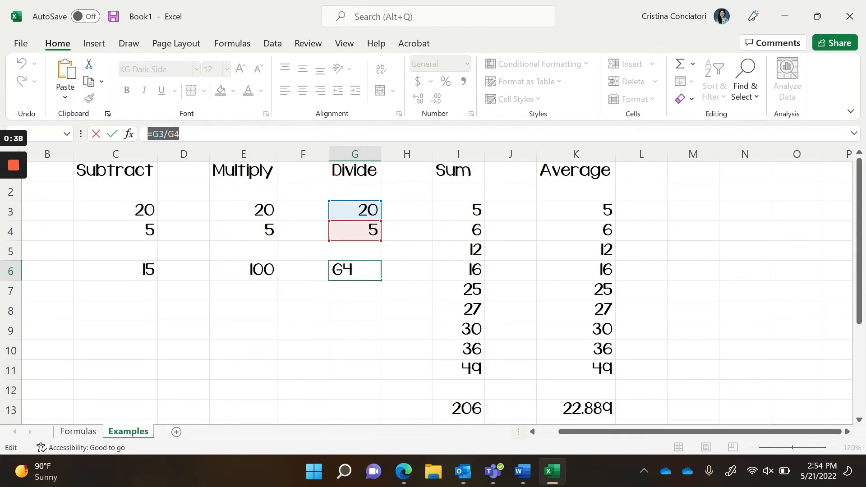
type("=")
left_click(350, 211)
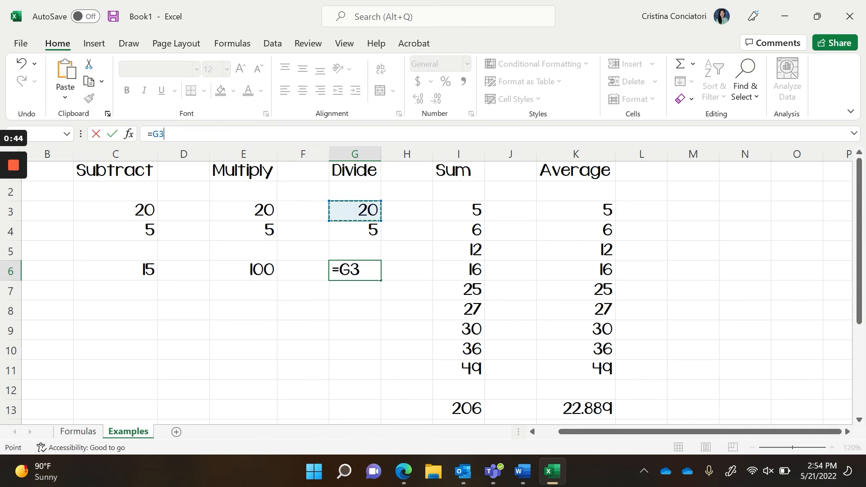
type("/G4")
key("ctrl+Return")
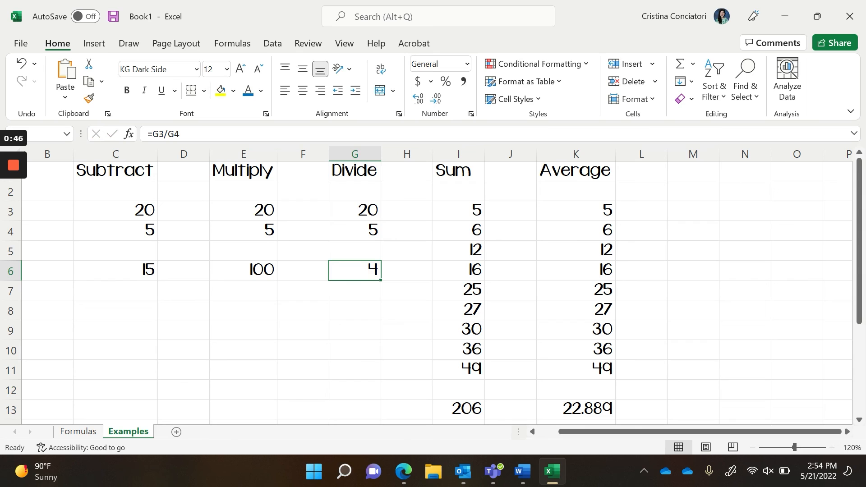
Change the first number of the Divide column in cell G3 to 100.
left_click(364, 210)
type("100")
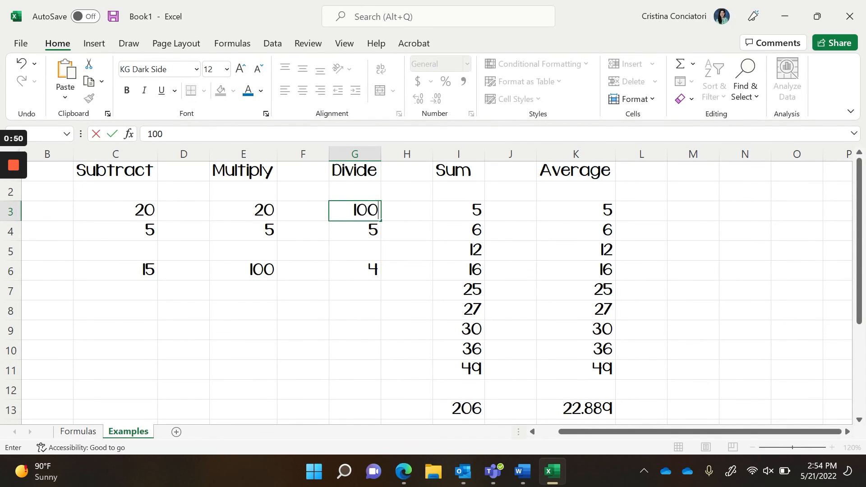
key("Return")
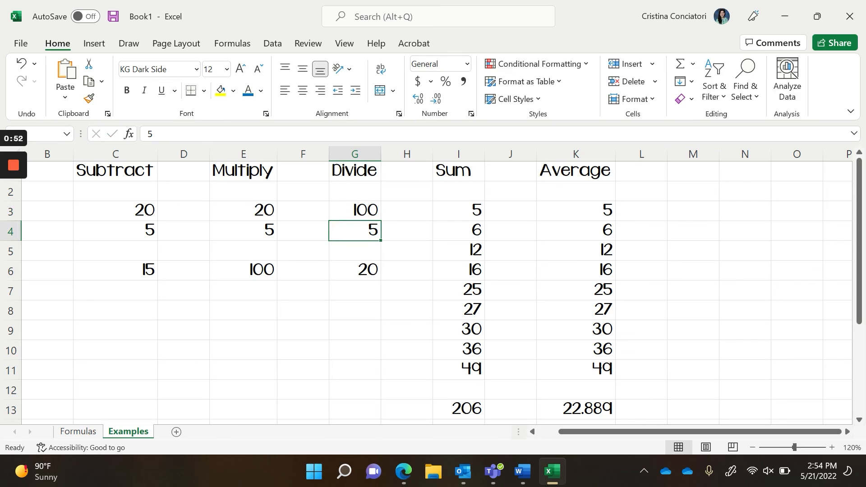